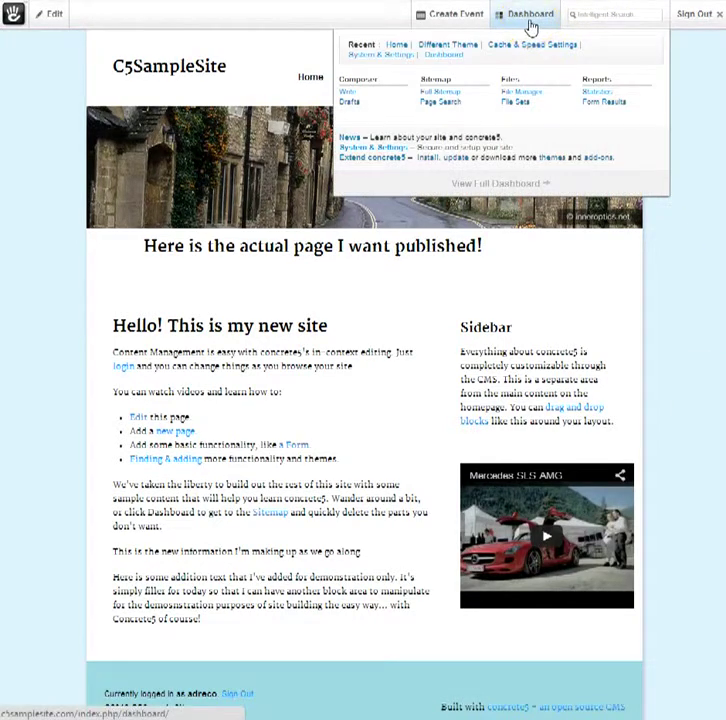
Step: Go from the dashboard to the Themes page listing Plain Yogurt, Green Salad, Dark Chocolate and Greek Yogurt
{"action": "left_click", "coordinate": [530, 27]}
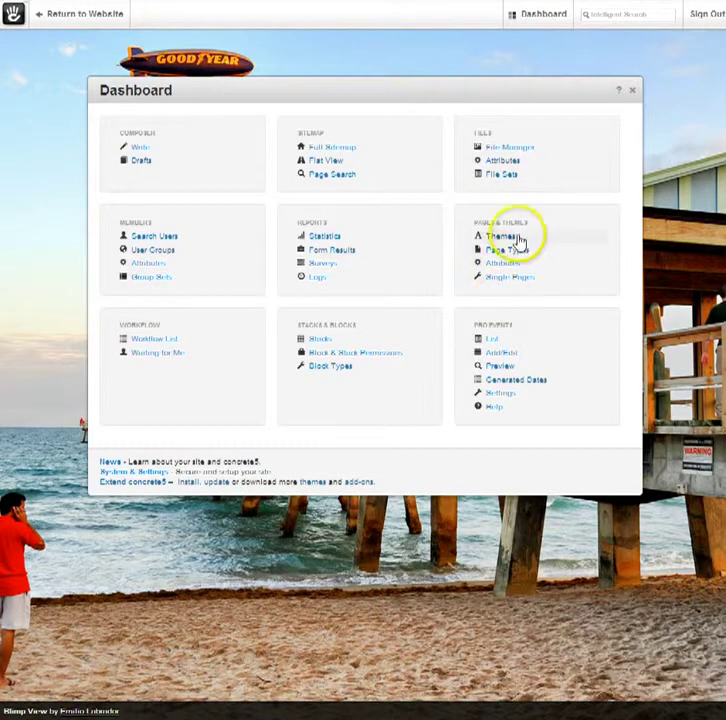
{"action": "left_click", "coordinate": [506, 238]}
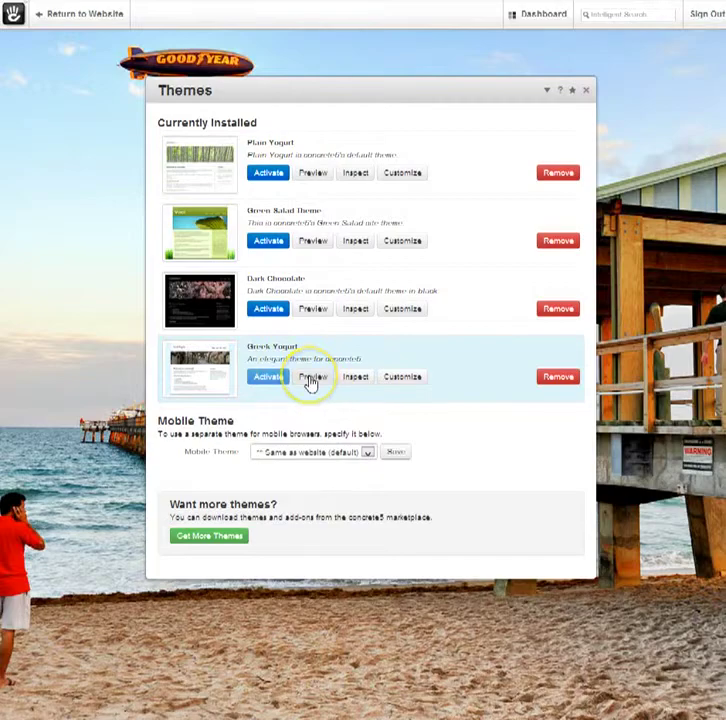
{"action": "left_click", "coordinate": [311, 380]}
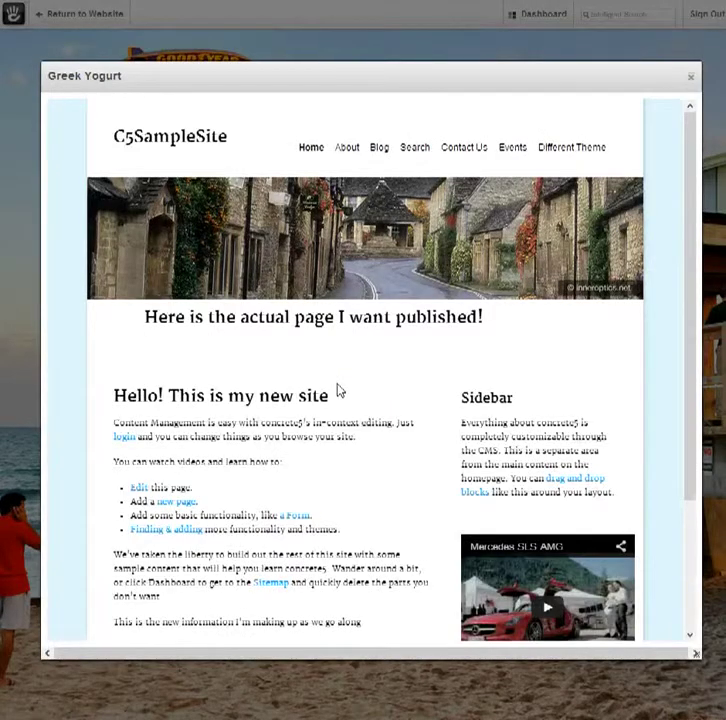
{"action": "left_click", "coordinate": [690, 78]}
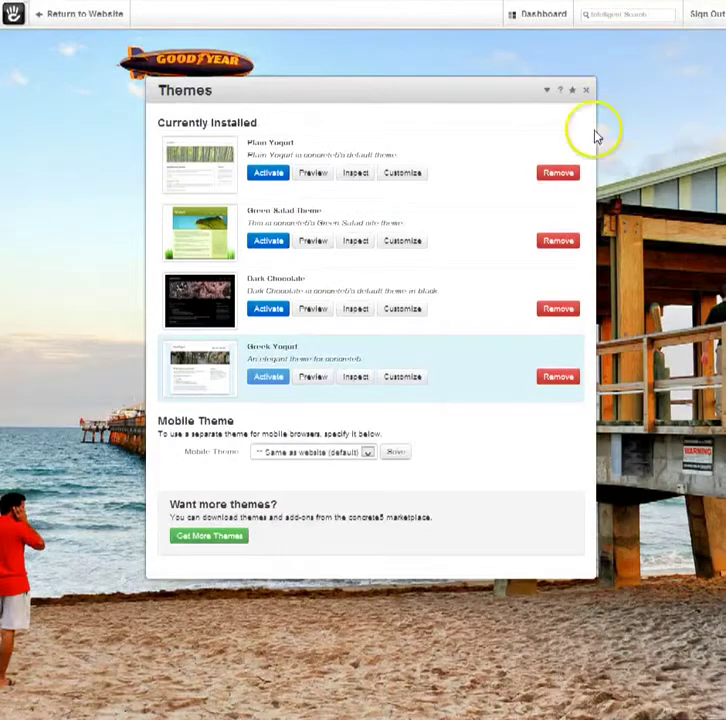
{"action": "left_click", "coordinate": [306, 312]}
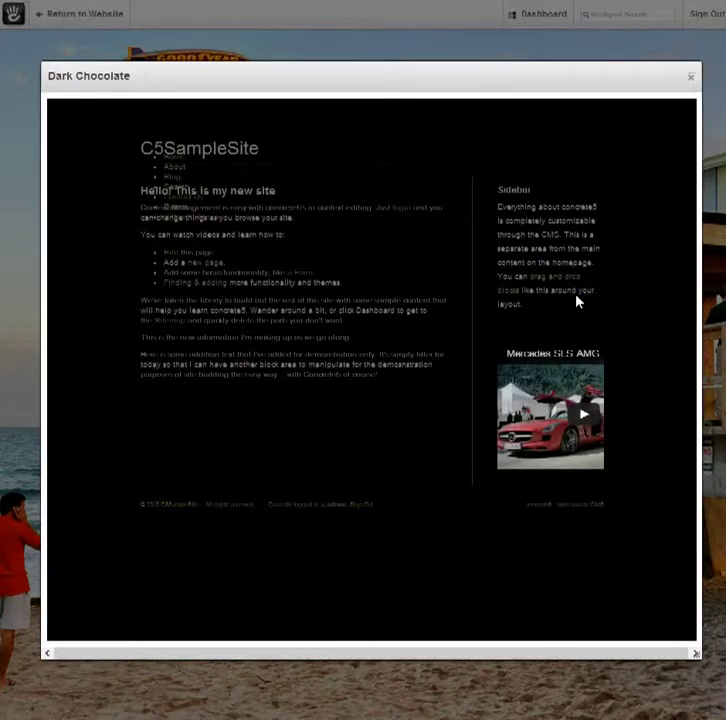
{"action": "left_click", "coordinate": [690, 80]}
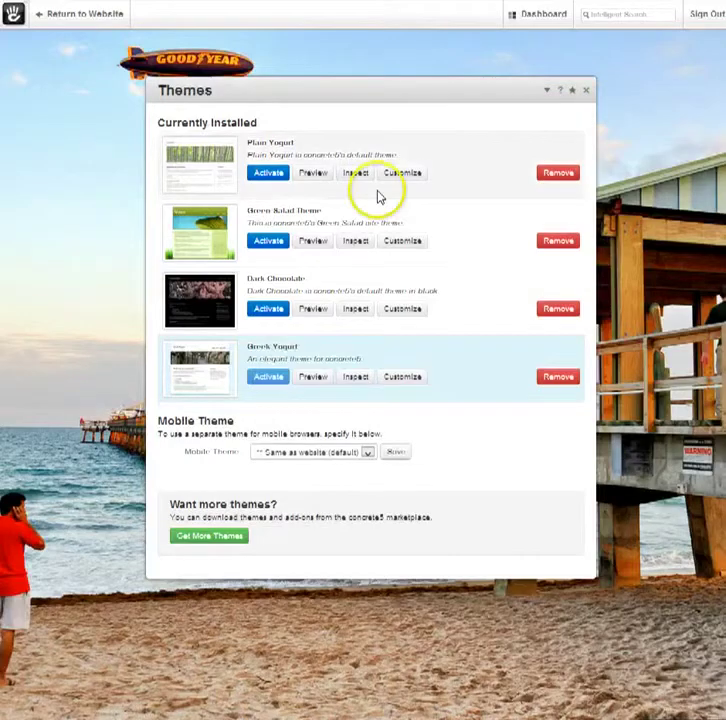
{"action": "left_click", "coordinate": [323, 246]}
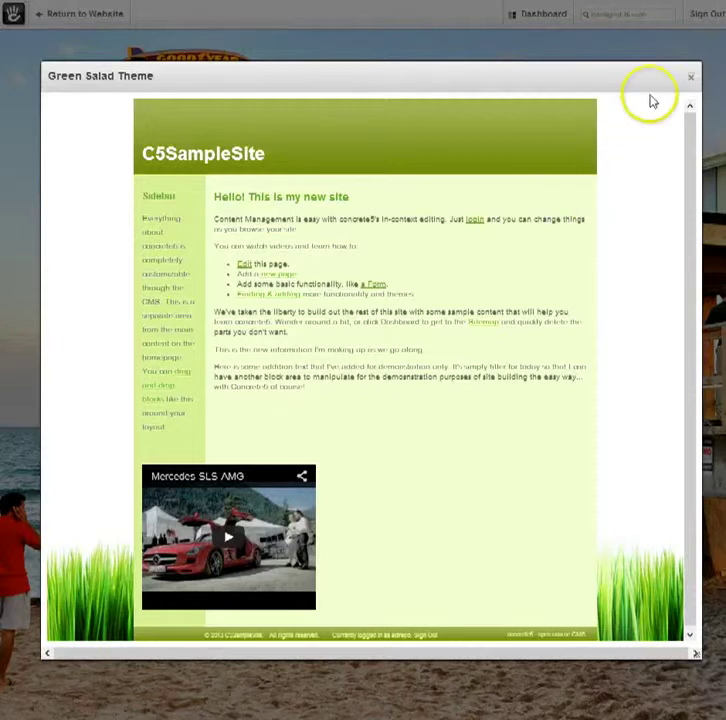
{"action": "left_click", "coordinate": [690, 79]}
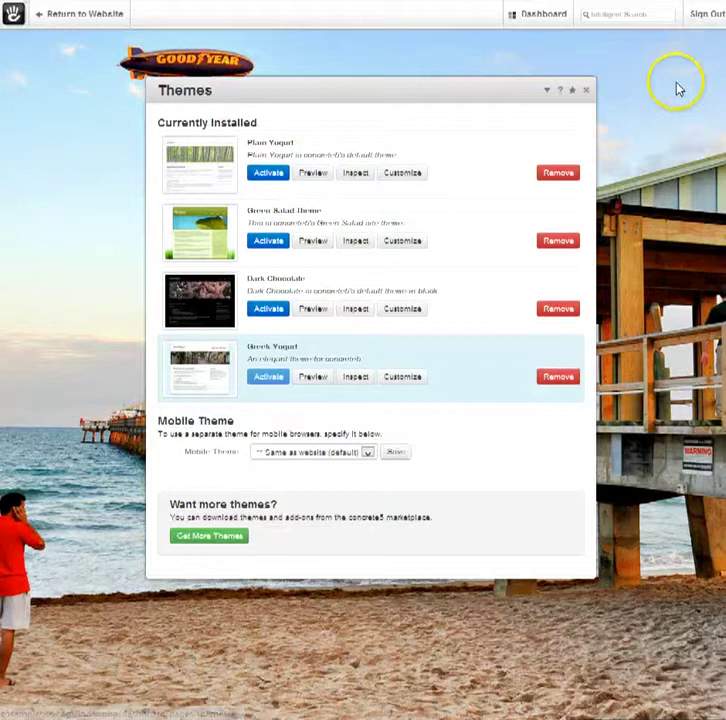
{"action": "left_click", "coordinate": [312, 177]}
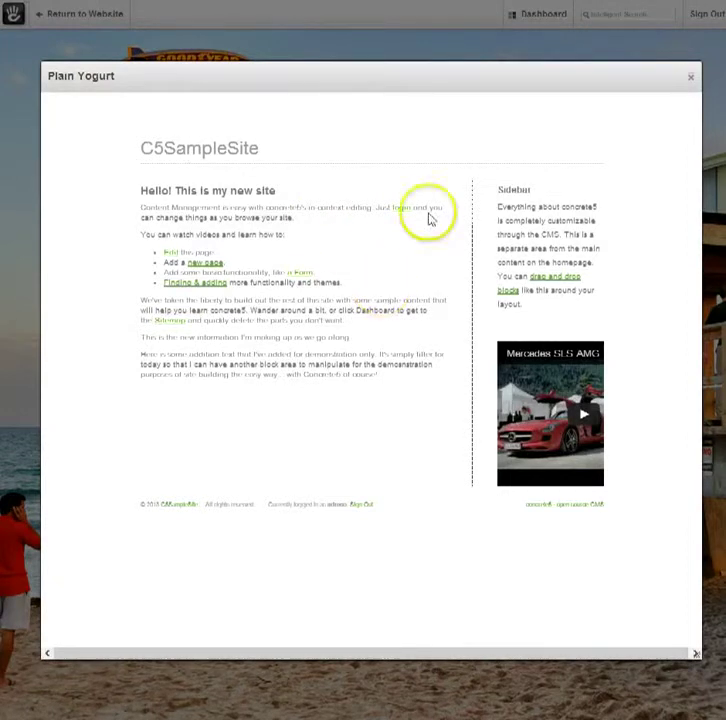
{"action": "left_click", "coordinate": [692, 84]}
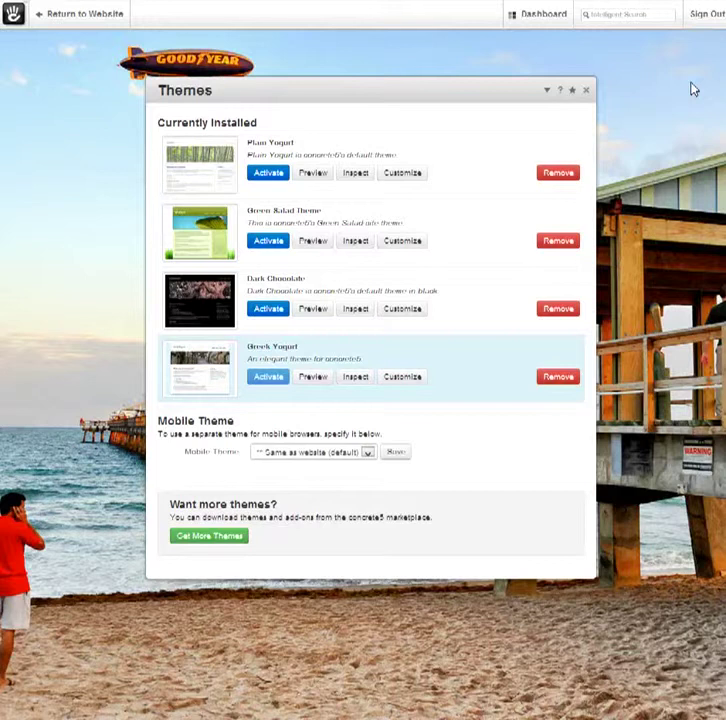
Step: Browse the marketplace themes such as Silence, Flirt, Show Me and Elements, paging forward once
{"action": "left_click", "coordinate": [203, 538]}
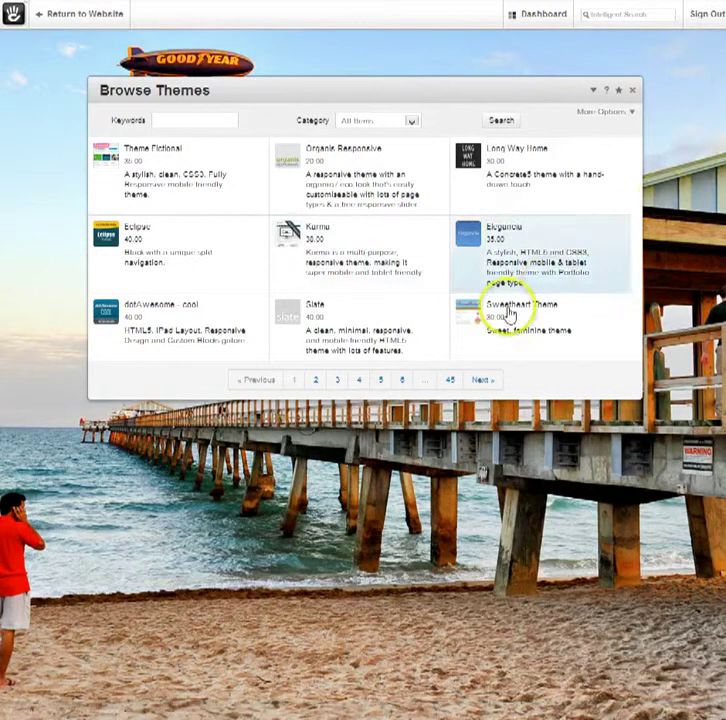
{"action": "left_click", "coordinate": [473, 382]}
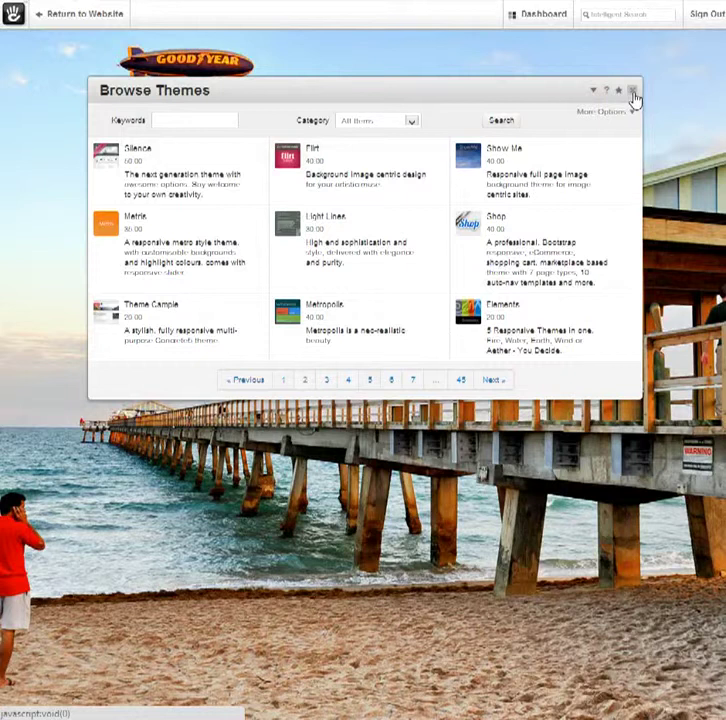
Step: Close the theme marketplace and go through Extend concrete5 to the C5SampleSite project page
{"action": "left_click", "coordinate": [632, 91]}
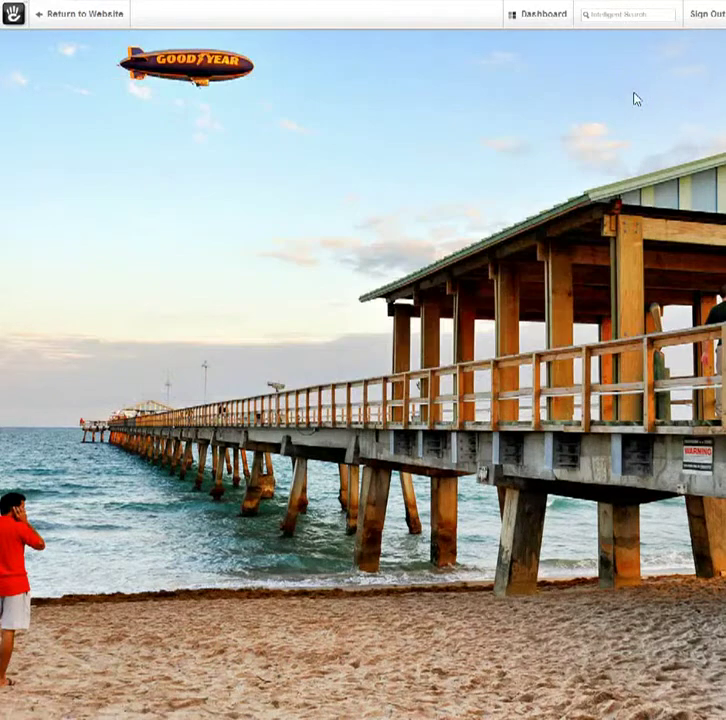
{"action": "mouse_move", "coordinate": [540, 20]}
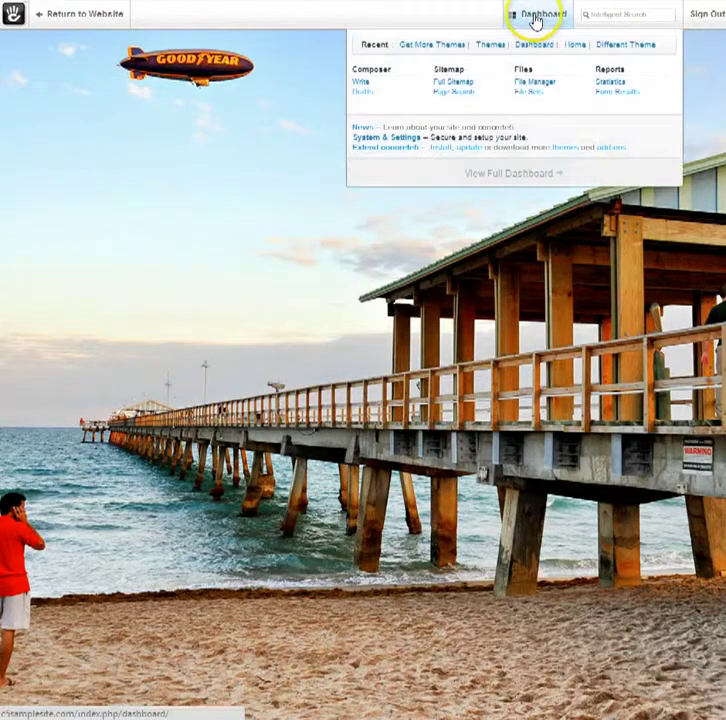
{"action": "left_click", "coordinate": [363, 150]}
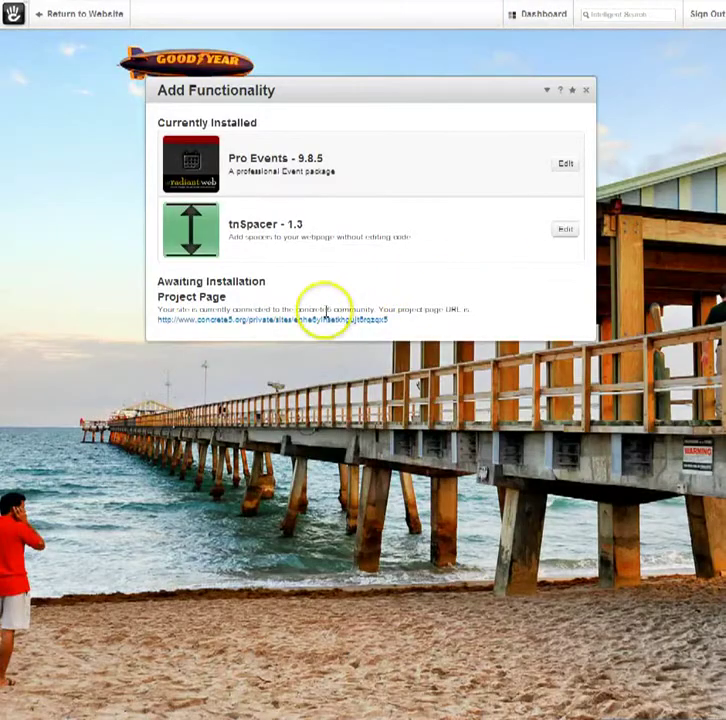
{"action": "left_click", "coordinate": [277, 324]}
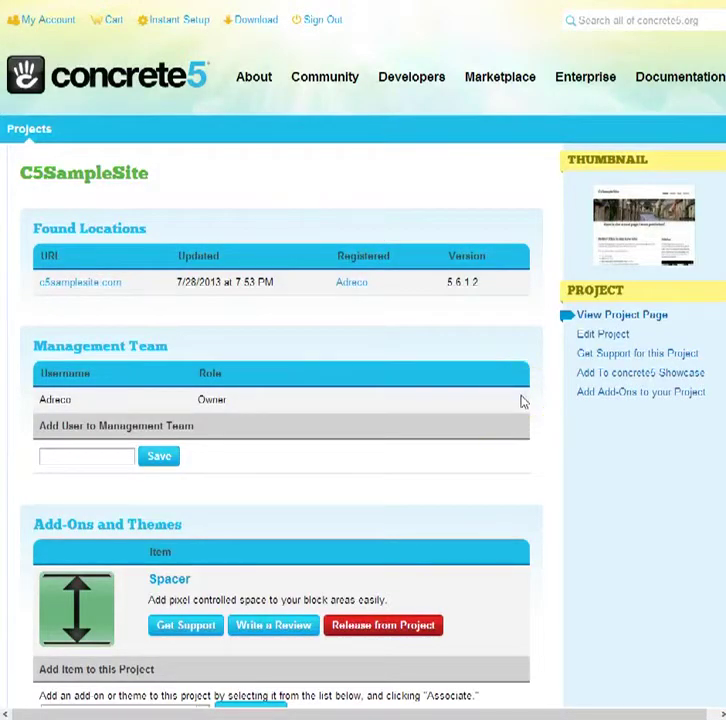
Step: Associate the Sweetheart Theme license with the C5SampleSite project on concrete5.org
{"action": "scroll", "coordinate": [522, 401], "scroll_direction": "down", "scroll_amount": 3}
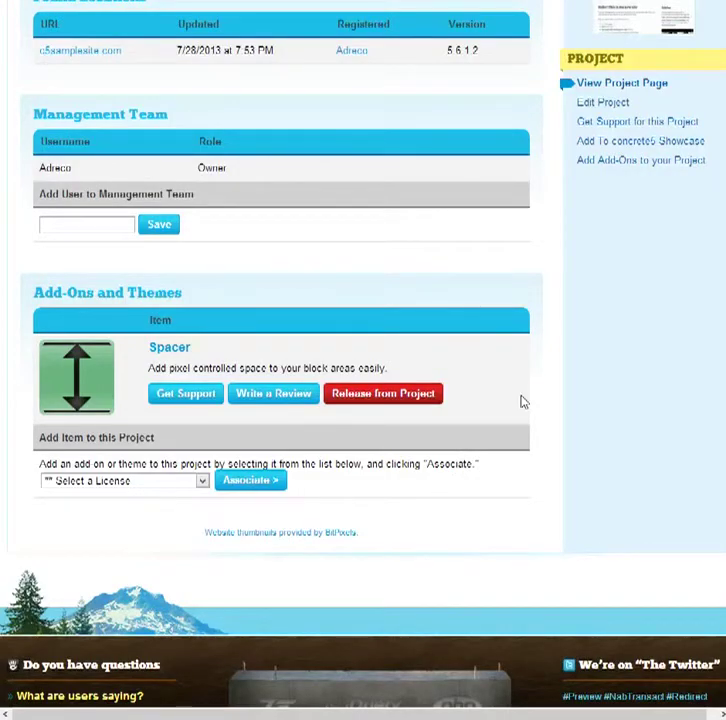
{"action": "scroll", "coordinate": [520, 401], "scroll_direction": "down", "scroll_amount": 1}
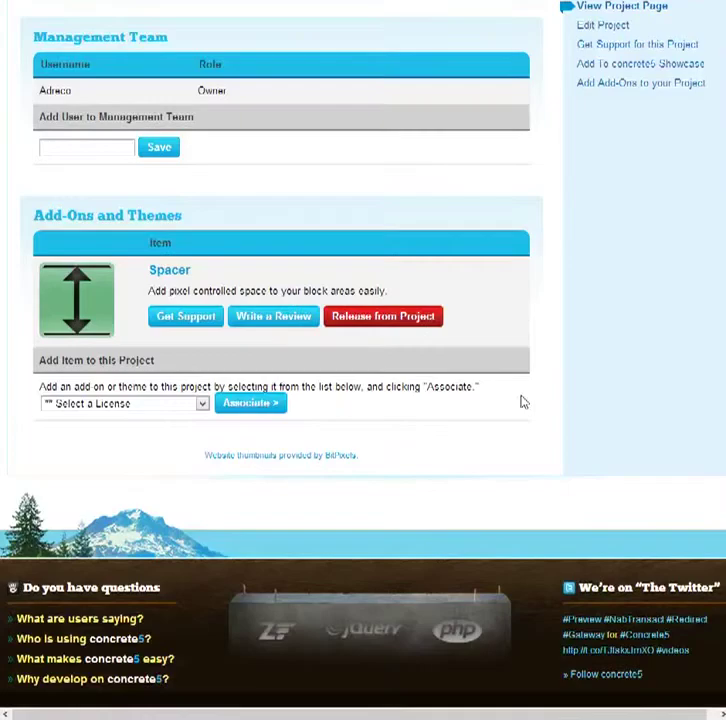
{"action": "left_click", "coordinate": [203, 406]}
{"action": "left_click_drag", "start_coordinate": [203, 444], "coordinate": [191, 624]}
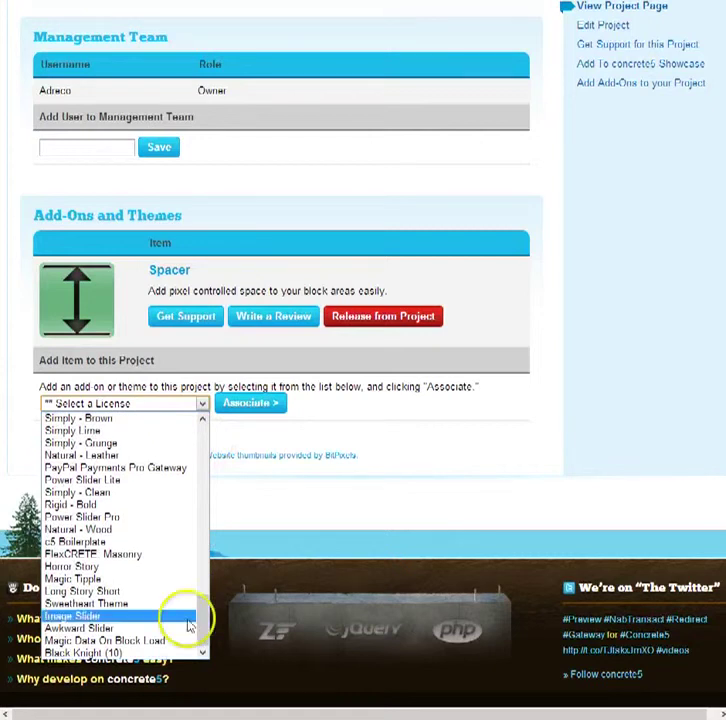
{"action": "left_click", "coordinate": [122, 606]}
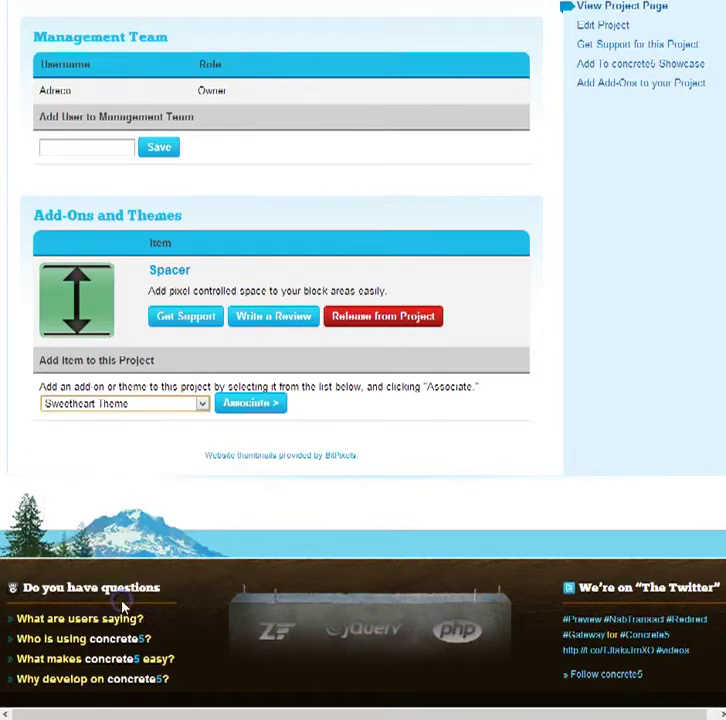
{"action": "left_click", "coordinate": [246, 404]}
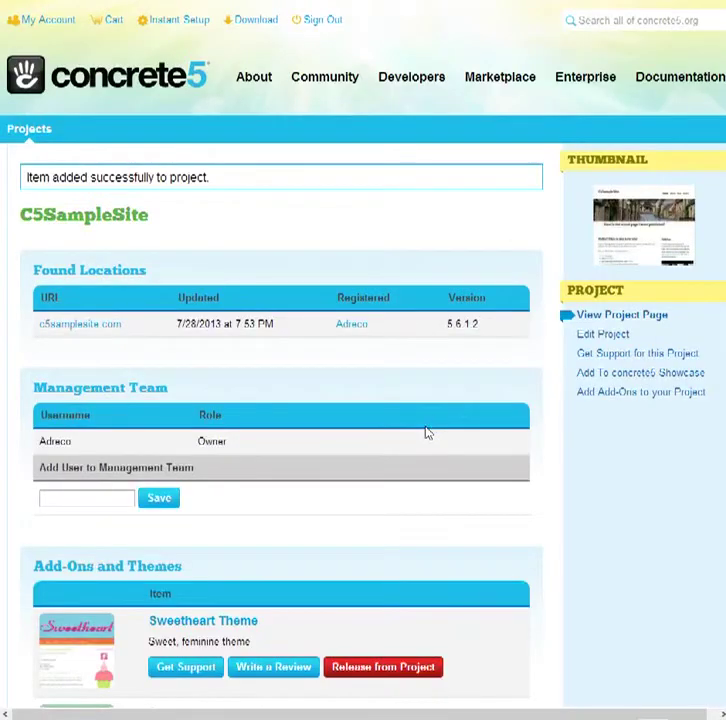
{"action": "scroll", "coordinate": [427, 432], "scroll_direction": "down", "scroll_amount": 3}
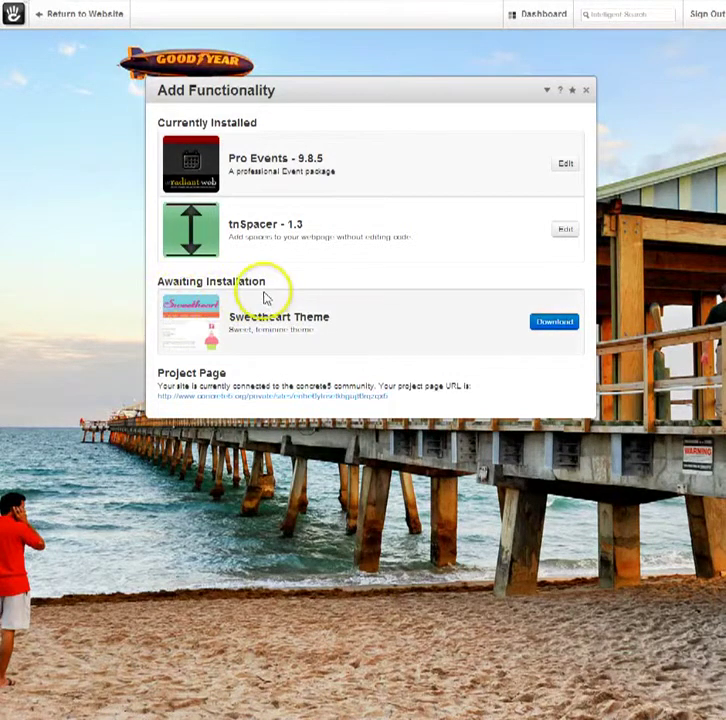
Step: Download and install Sweetheart Theme 1.0.0.0 from the Add Functionality window
{"action": "left_click", "coordinate": [545, 324]}
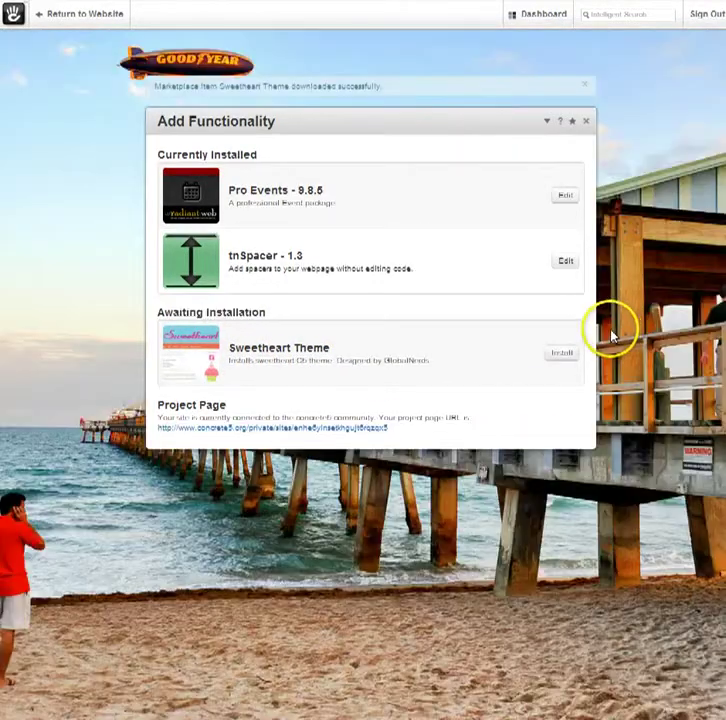
{"action": "left_click", "coordinate": [562, 354]}
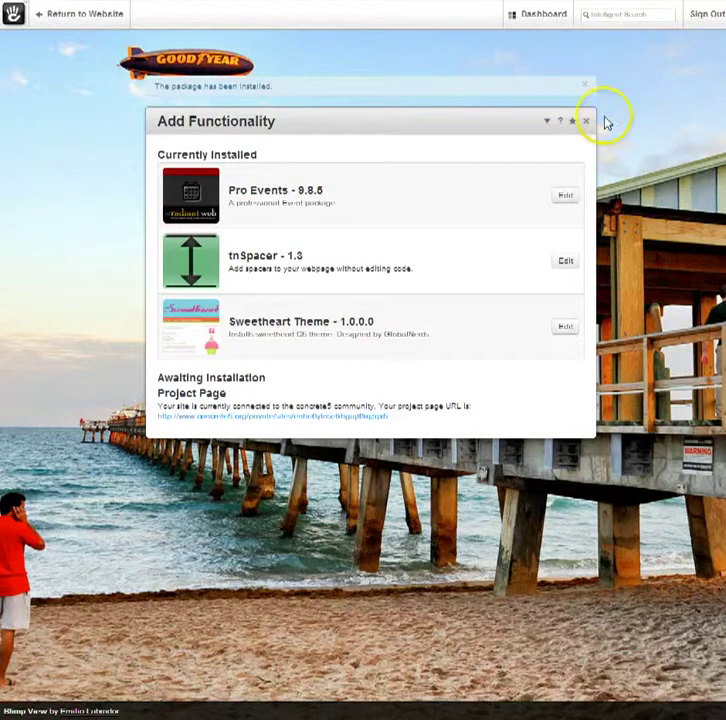
{"action": "mouse_move", "coordinate": [546, 14]}
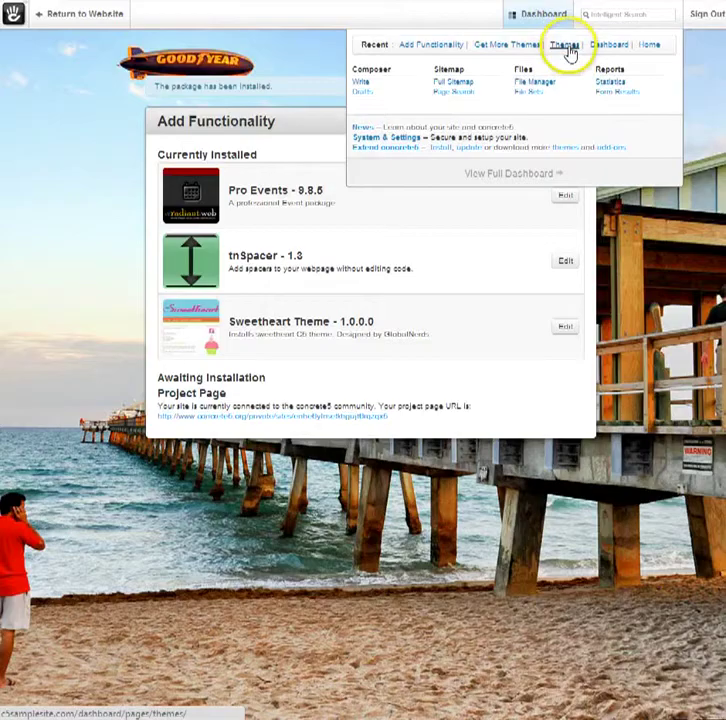
Step: Inspect the Sweetheart Theme's template files from the Themes list, then return to the list
{"action": "left_click", "coordinate": [566, 45]}
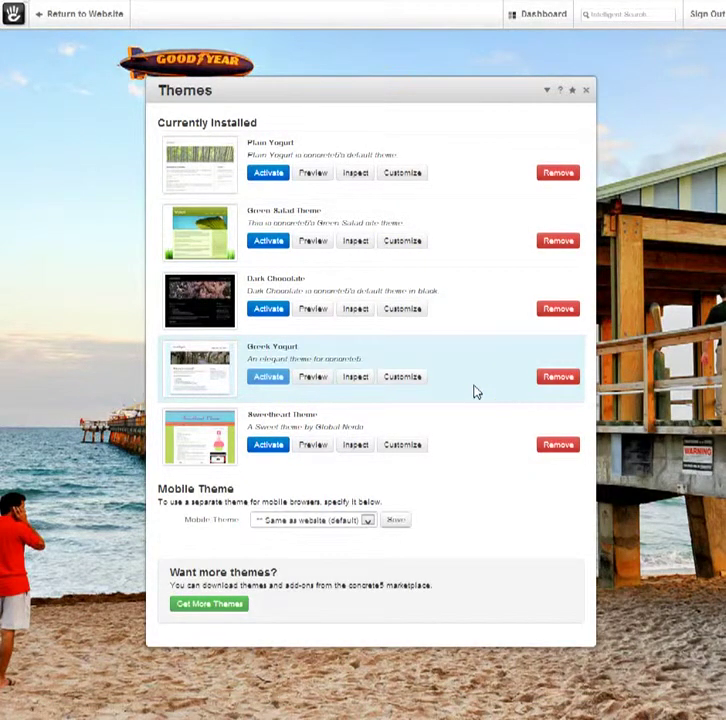
{"action": "left_click", "coordinate": [355, 447]}
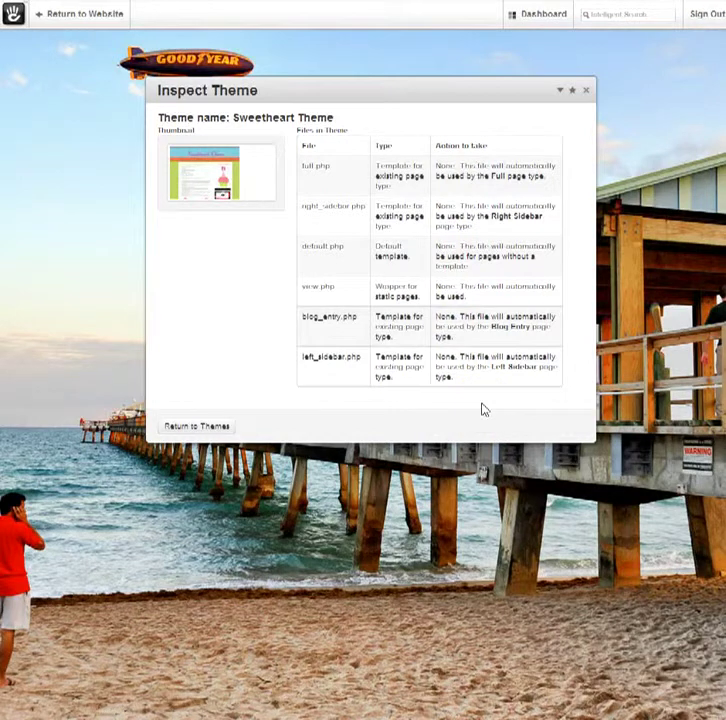
{"action": "left_click", "coordinate": [210, 428]}
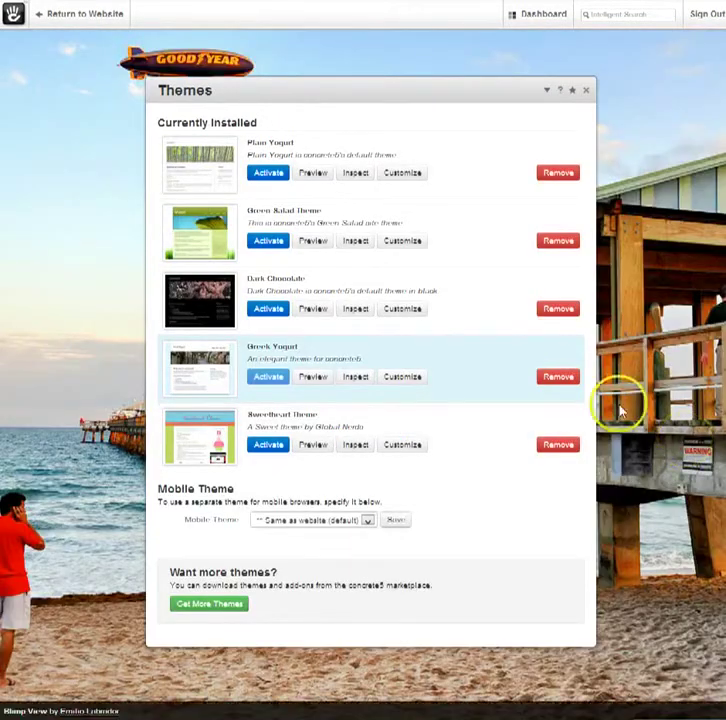
Step: Preview the site in the Greek Yogurt theme, scroll through it, and close the preview
{"action": "left_click", "coordinate": [308, 377]}
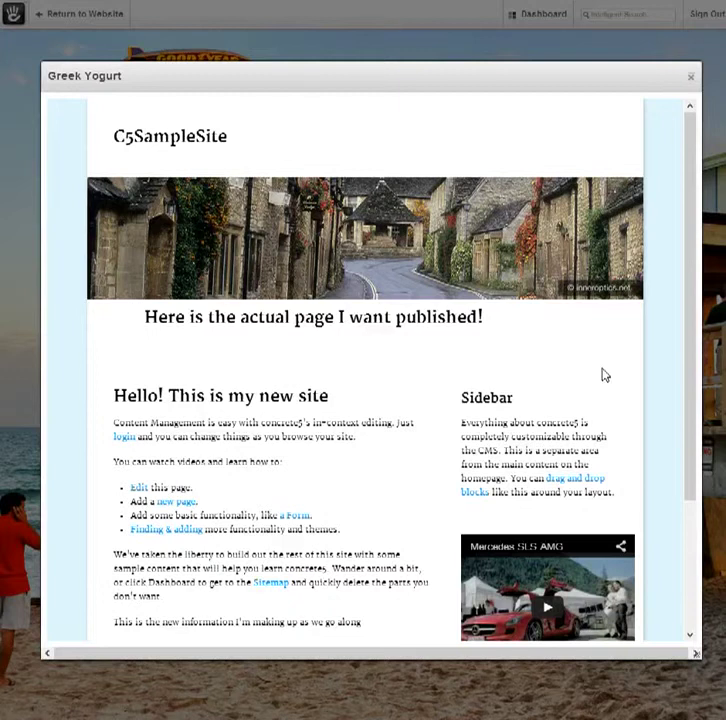
{"action": "scroll", "coordinate": [598, 371], "scroll_direction": "down", "scroll_amount": 1}
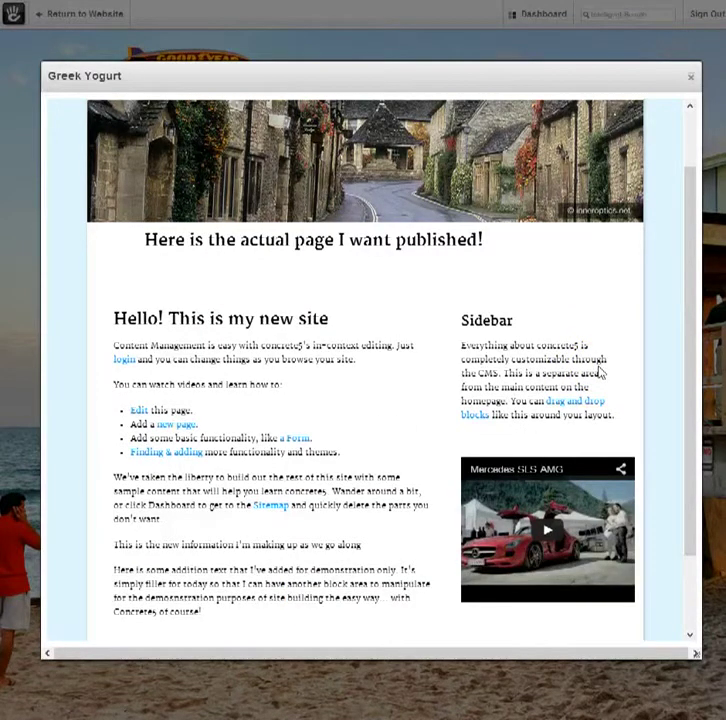
{"action": "scroll", "coordinate": [598, 371], "scroll_direction": "up", "scroll_amount": 1}
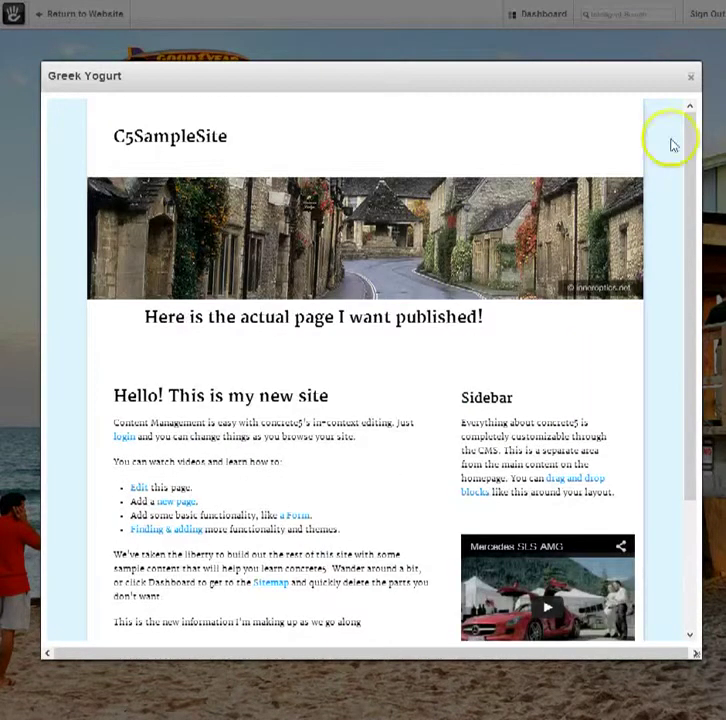
{"action": "left_click", "coordinate": [689, 76]}
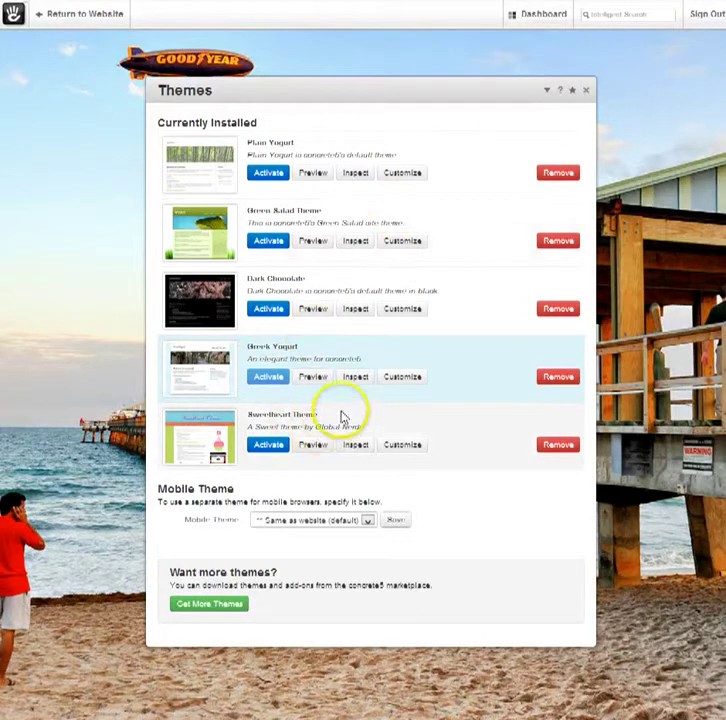
{"action": "left_click", "coordinate": [314, 447]}
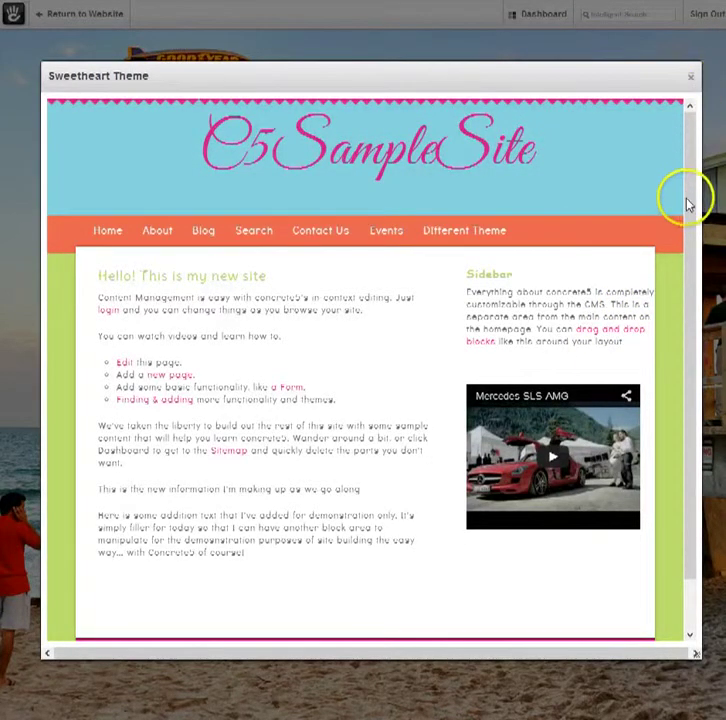
{"action": "mouse_move", "coordinate": [695, 207]}
{"action": "left_mouse_down"}
{"action": "mouse_move", "coordinate": [695, 262]}
{"action": "mouse_move", "coordinate": [695, 208]}
{"action": "left_mouse_up"}
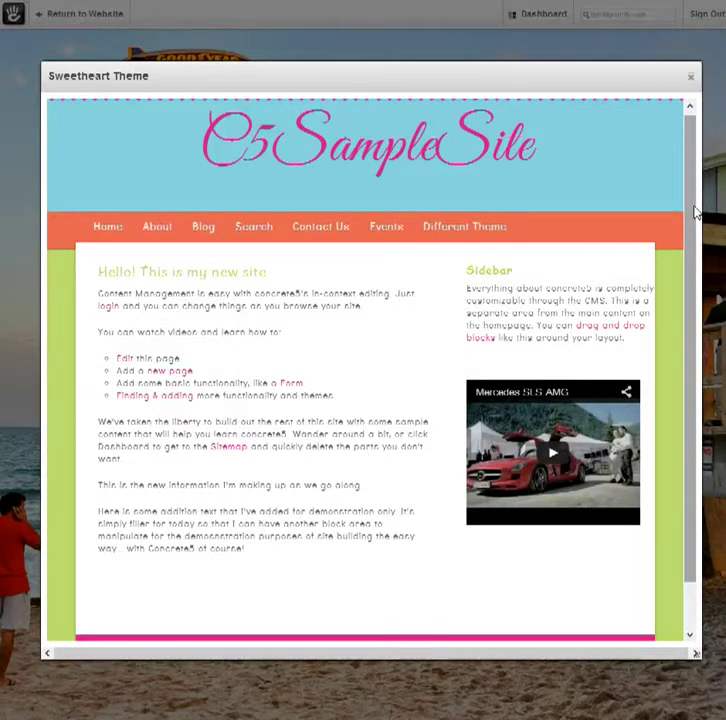
{"action": "scroll", "coordinate": [697, 212], "scroll_direction": "down", "scroll_amount": 1}
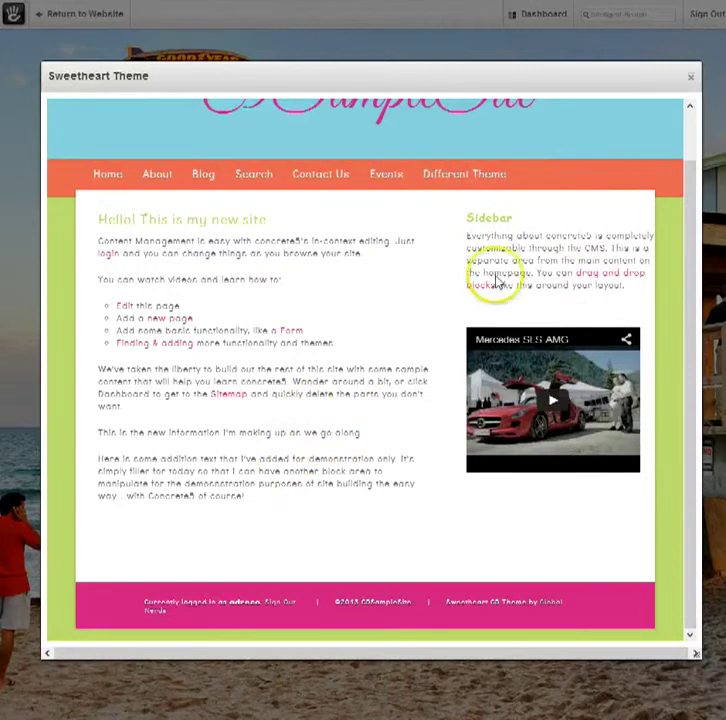
{"action": "scroll", "coordinate": [483, 505], "scroll_direction": "up", "scroll_amount": 1}
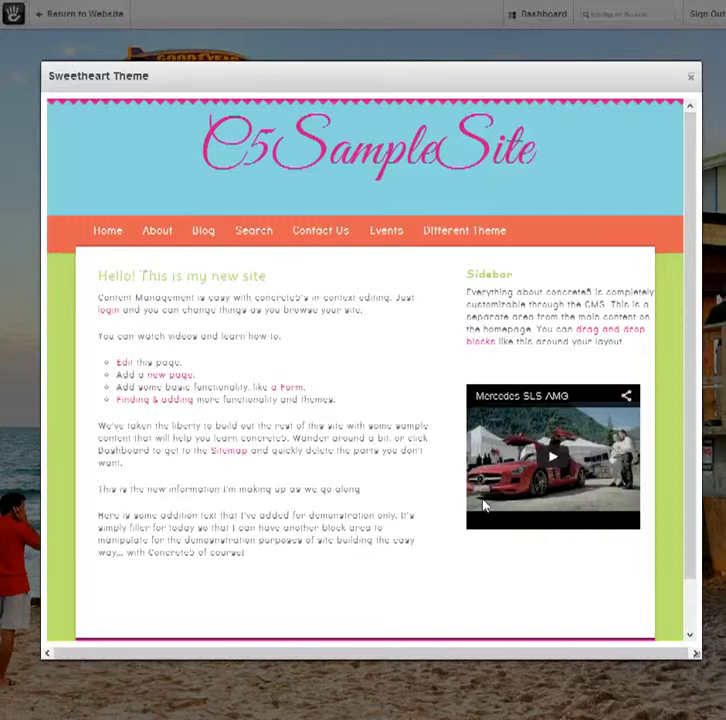
{"action": "left_click", "coordinate": [690, 82]}
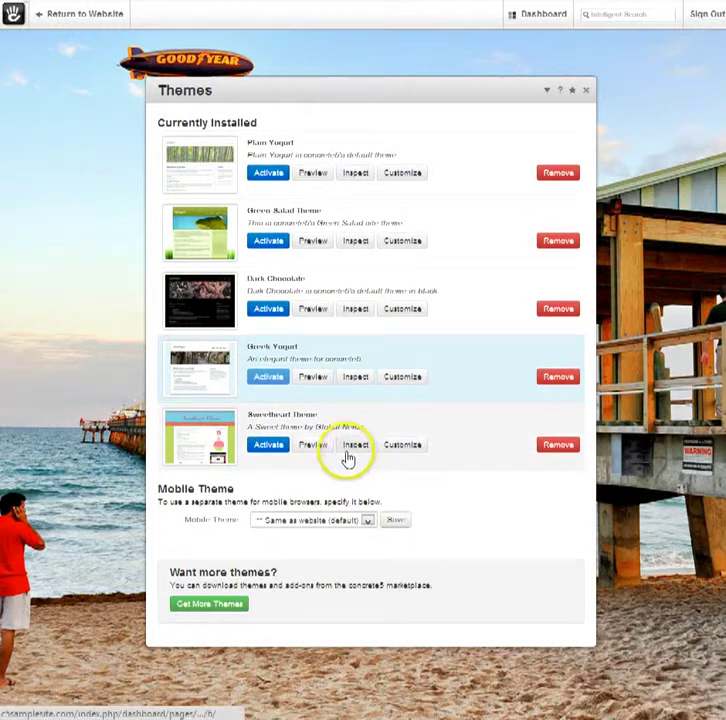
Step: Activate Sweetheart Theme and confirm applying it to every page of the site
{"action": "left_click", "coordinate": [265, 447]}
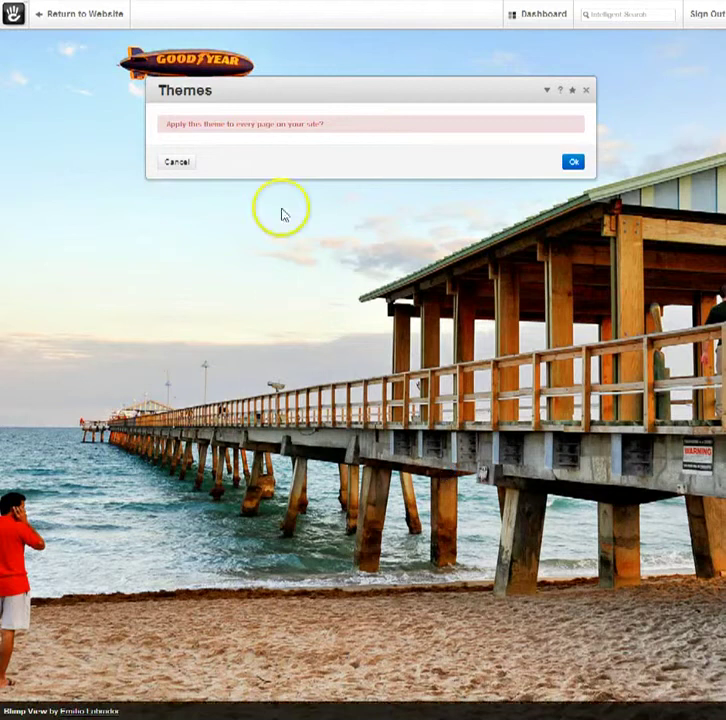
{"action": "left_click", "coordinate": [573, 162]}
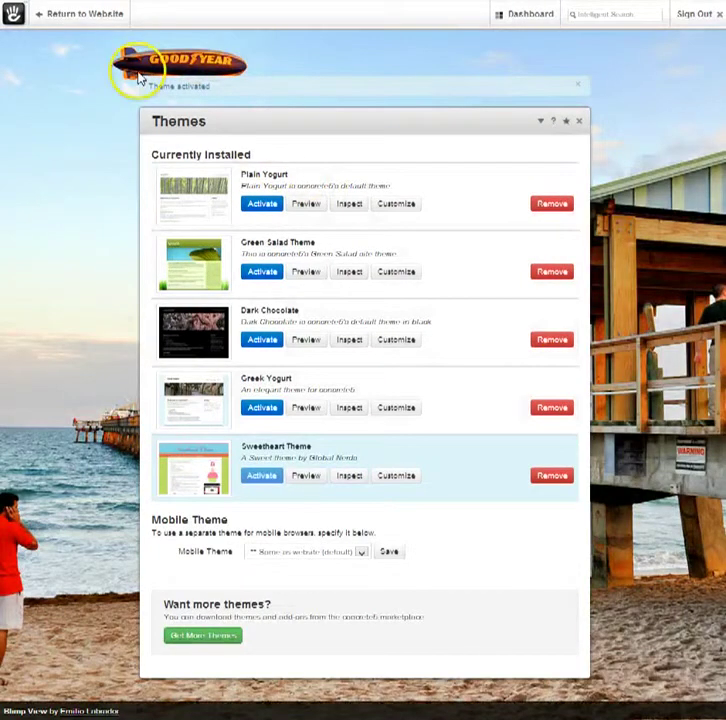
Step: Return from the dashboard to the live home page rendered in Sweetheart Theme
{"action": "left_click", "coordinate": [70, 15]}
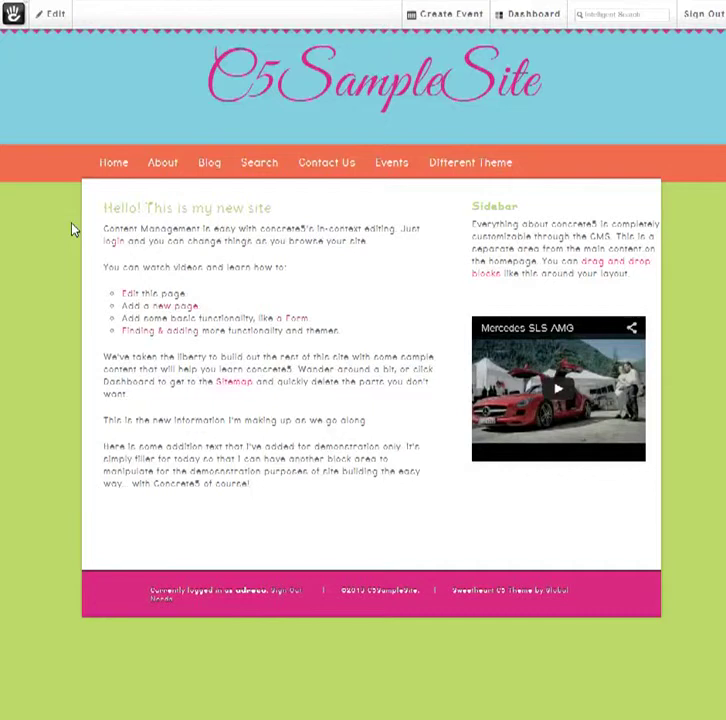
{"action": "left_click", "coordinate": [53, 20]}
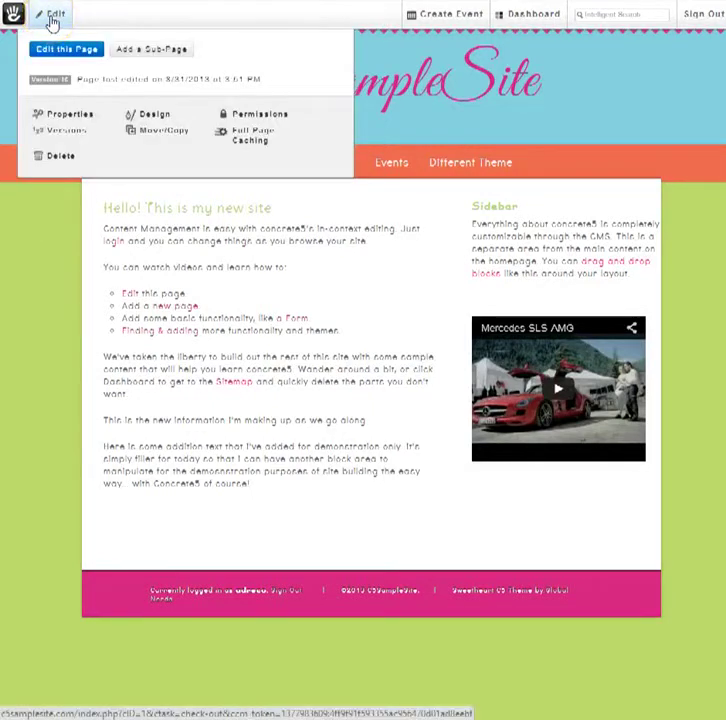
{"action": "left_click", "coordinate": [155, 116]}
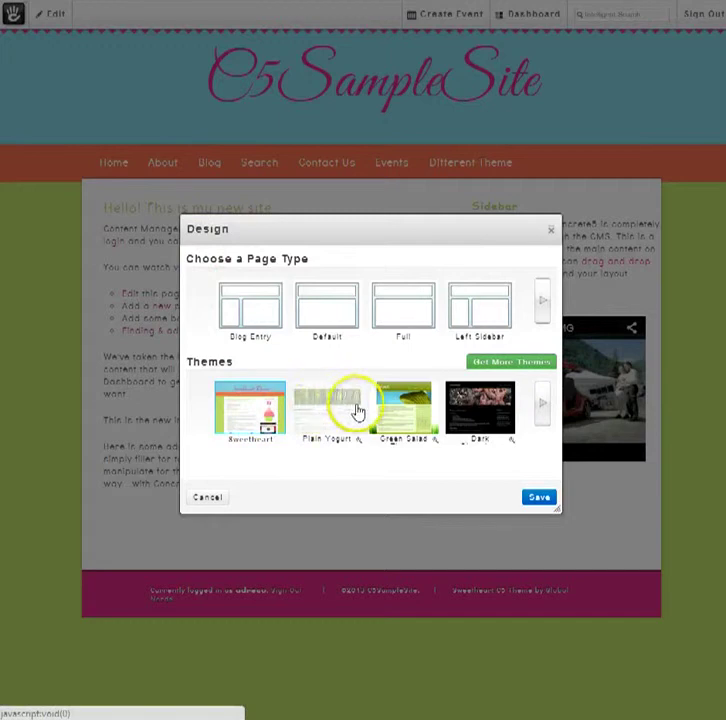
{"action": "left_click", "coordinate": [548, 410]}
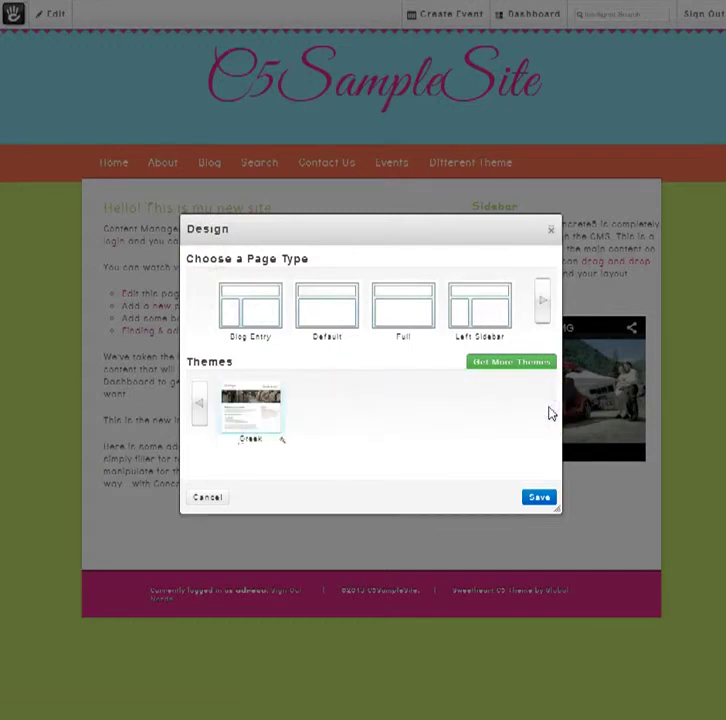
{"action": "left_click", "coordinate": [540, 302]}
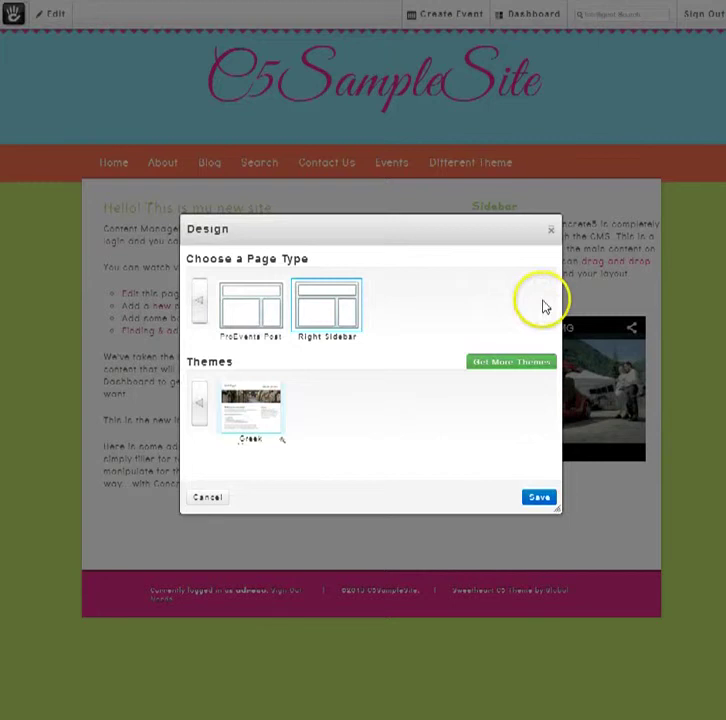
{"action": "left_click", "coordinate": [197, 307]}
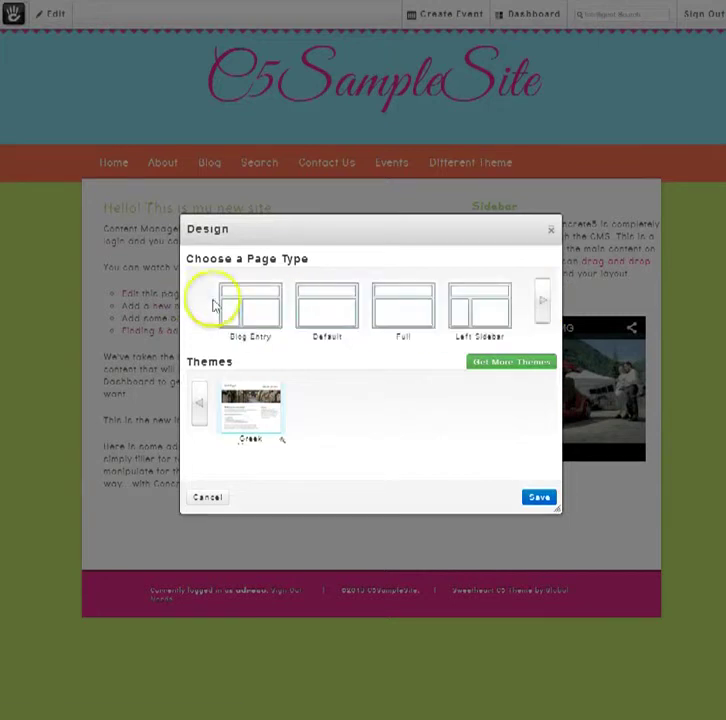
{"action": "left_click", "coordinate": [548, 311]}
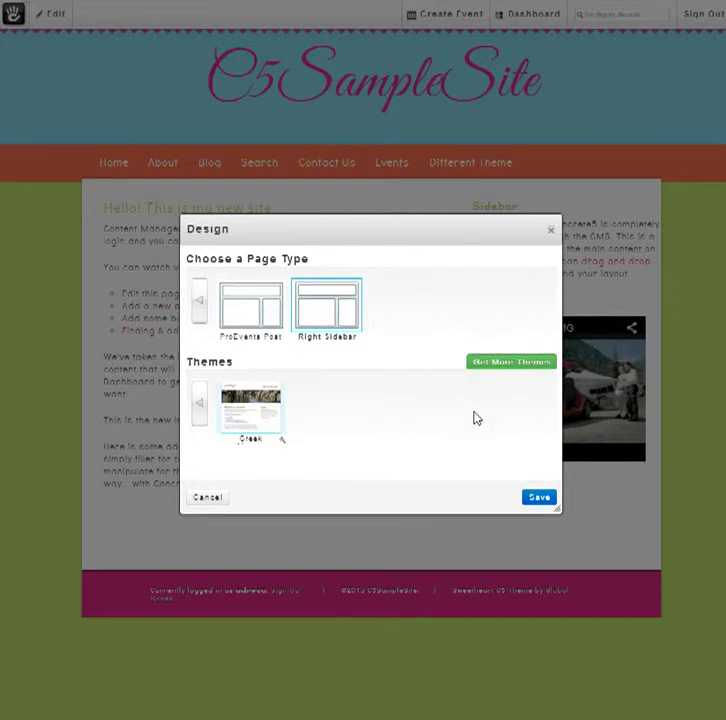
{"action": "left_click", "coordinate": [205, 498]}
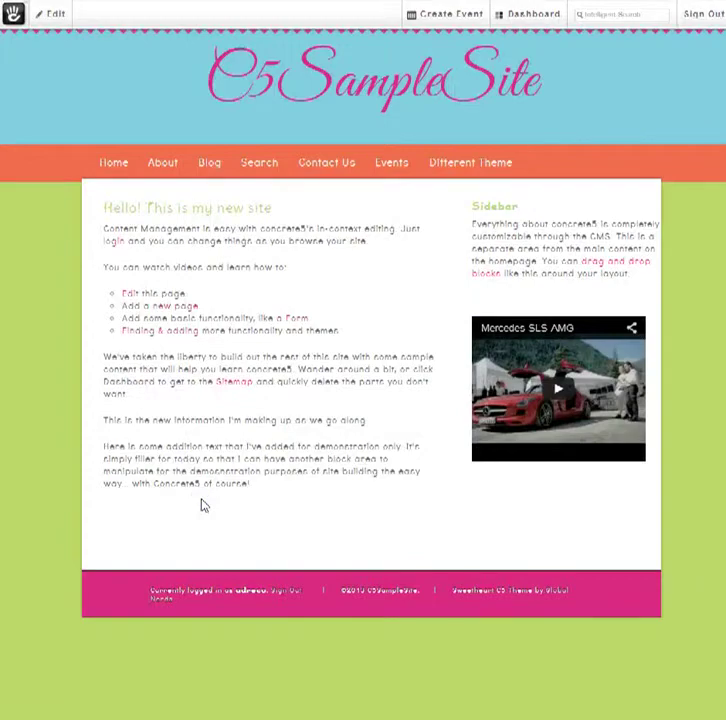
Step: Navigate to the Different Theme page, shown in Sweetheart styling with empty content
{"action": "left_click", "coordinate": [152, 420]}
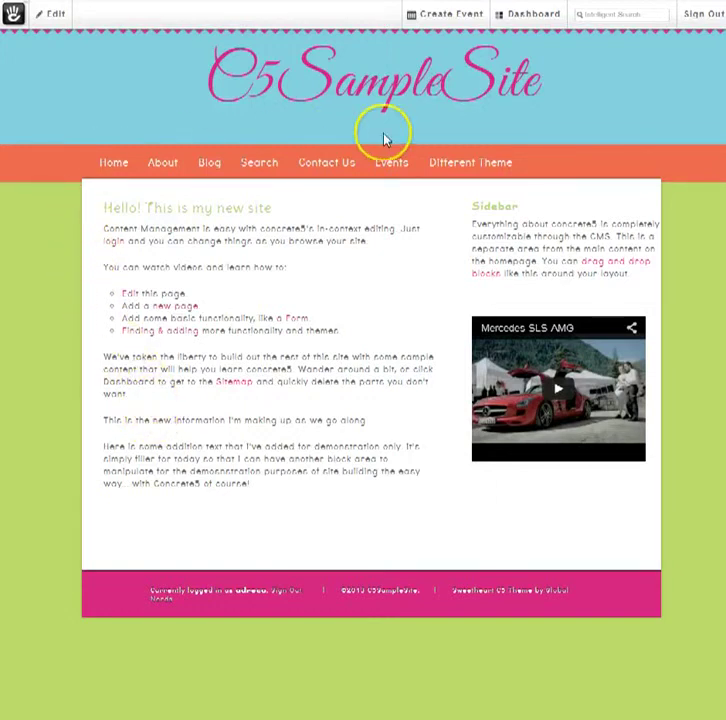
{"action": "left_click", "coordinate": [464, 166]}
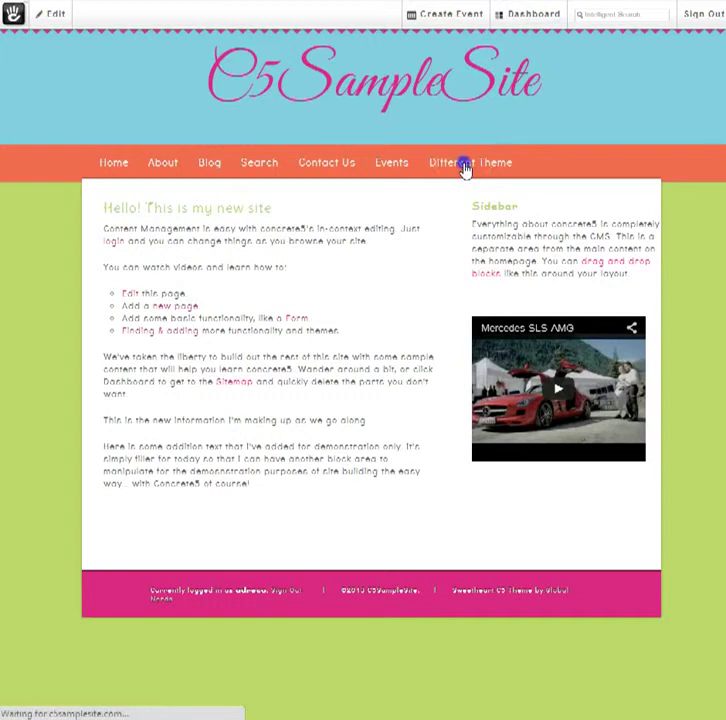
{"action": "left_click", "coordinate": [478, 164]}
{"action": "left_click", "coordinate": [713, 240]}
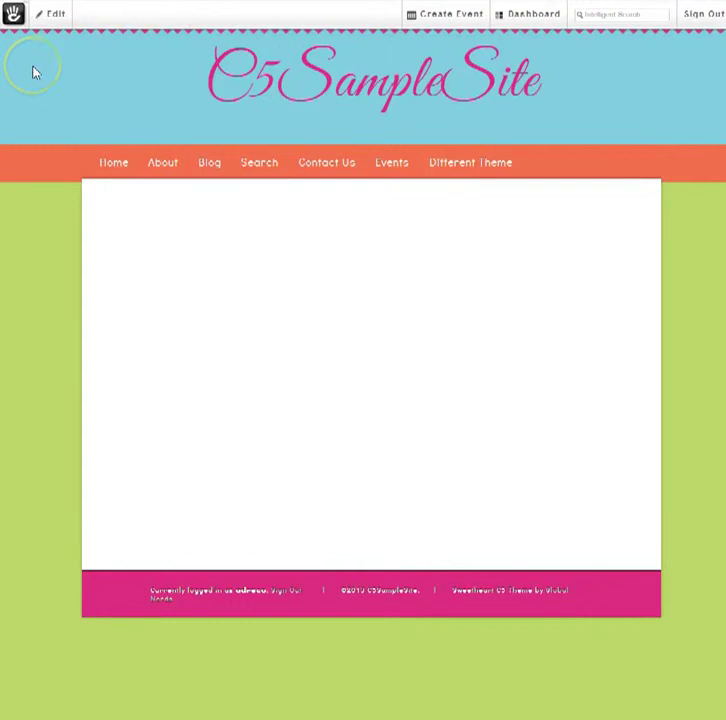
Step: Set the Different Theme page's design to the Left Sidebar page type with the Greek Yogurt theme
{"action": "left_click", "coordinate": [52, 14]}
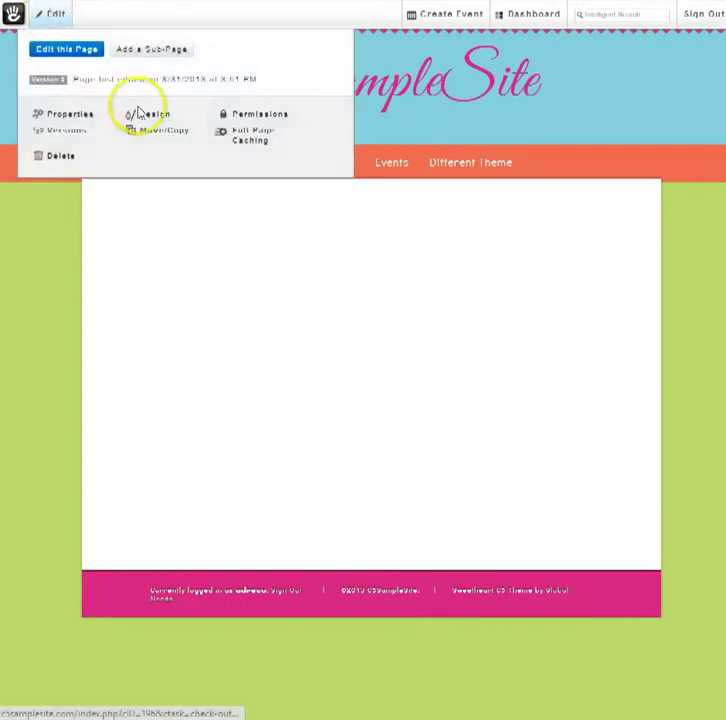
{"action": "left_click", "coordinate": [148, 116]}
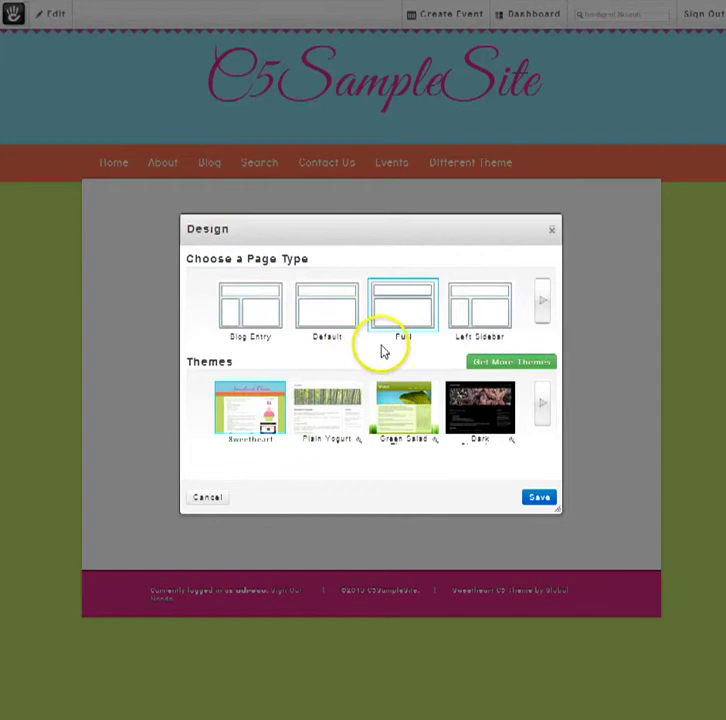
{"action": "left_click", "coordinate": [474, 316]}
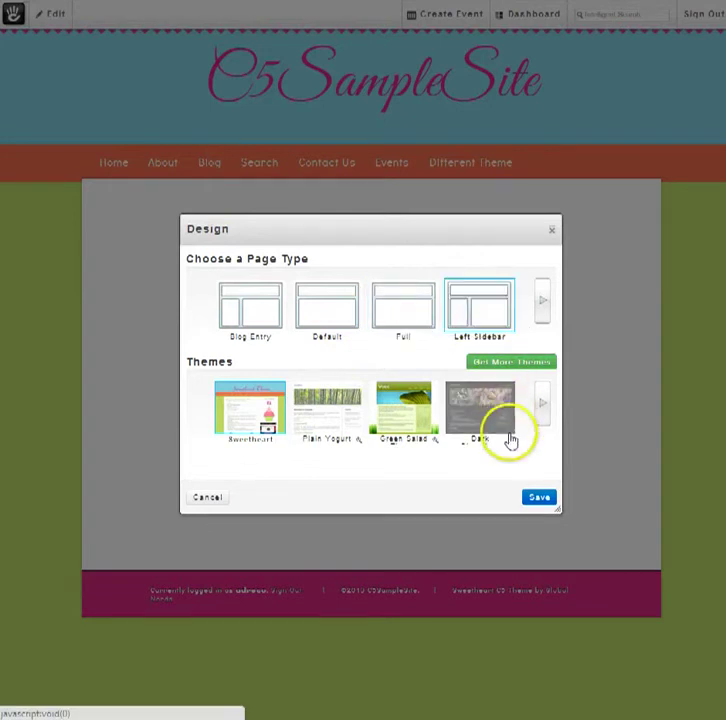
{"action": "left_click", "coordinate": [542, 405]}
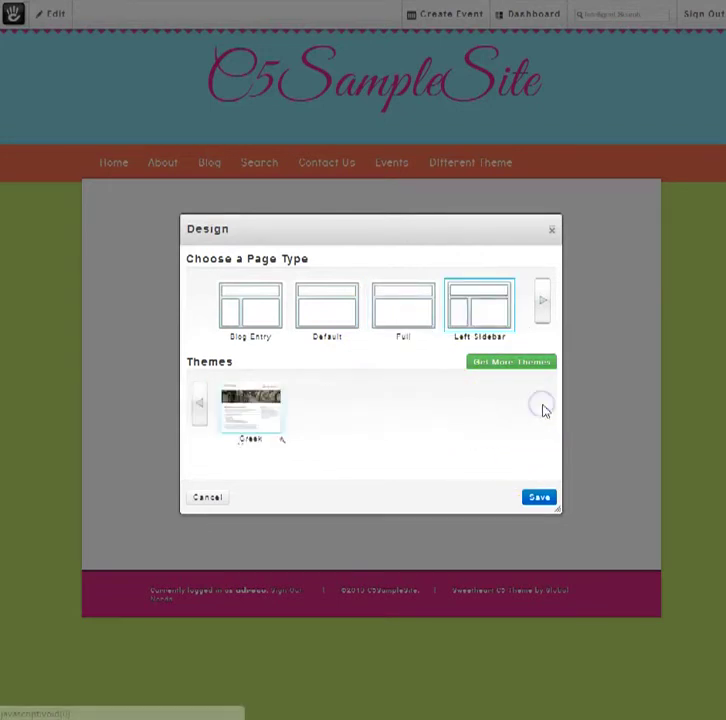
{"action": "left_click", "coordinate": [250, 416]}
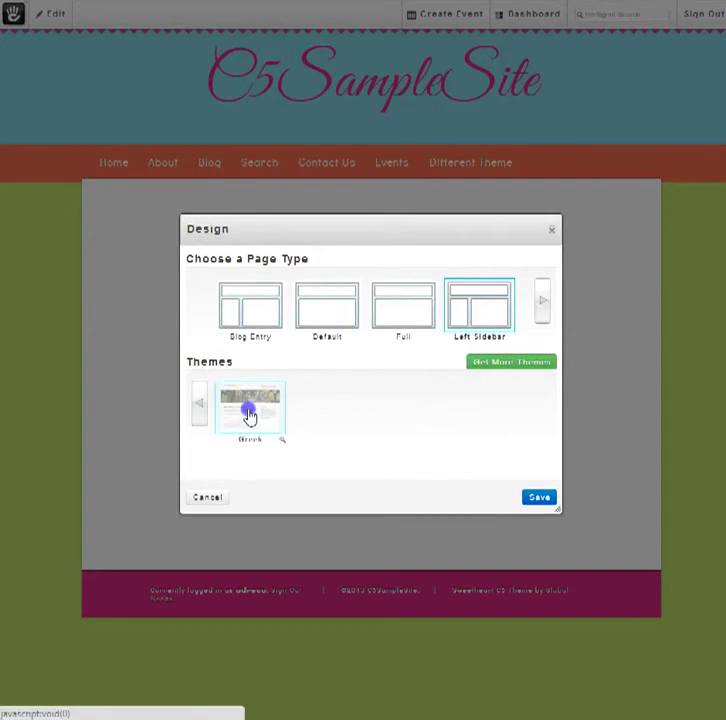
{"action": "left_click", "coordinate": [540, 499]}
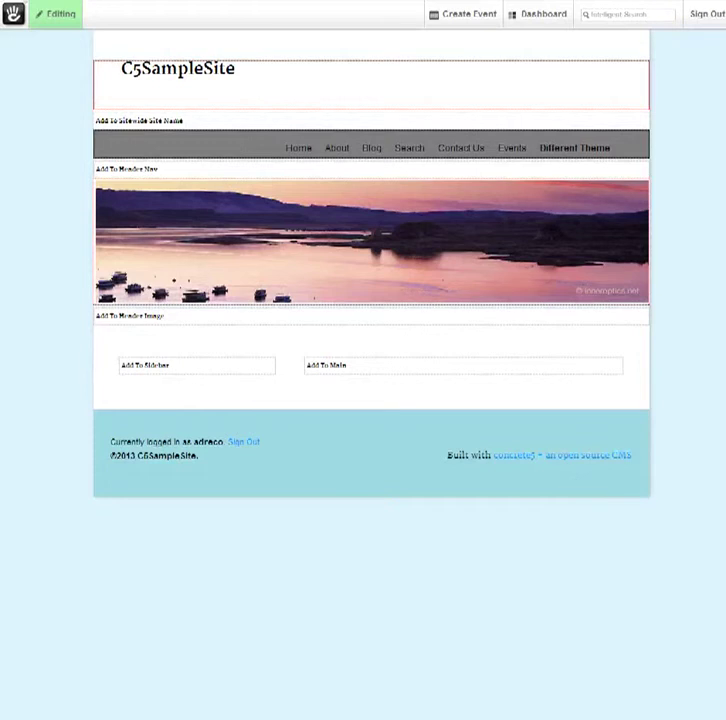
Step: Publish the edits so the Greek Yogurt left-sidebar design goes live
{"action": "left_click", "coordinate": [57, 19]}
{"action": "left_click", "coordinate": [275, 80]}
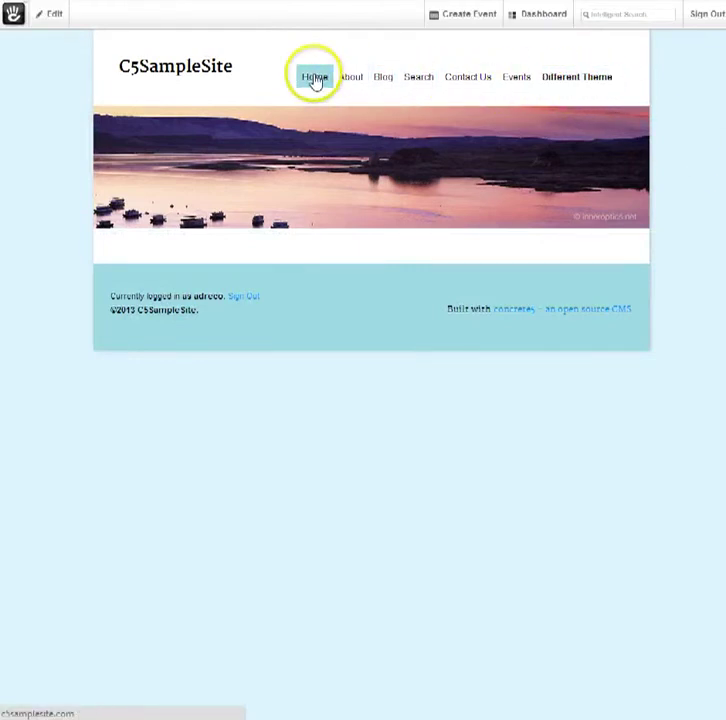
Step: Visit the Home, Search and Different Theme pages to compare their Sweetheart and Greek Yogurt styling
{"action": "left_click", "coordinate": [314, 79]}
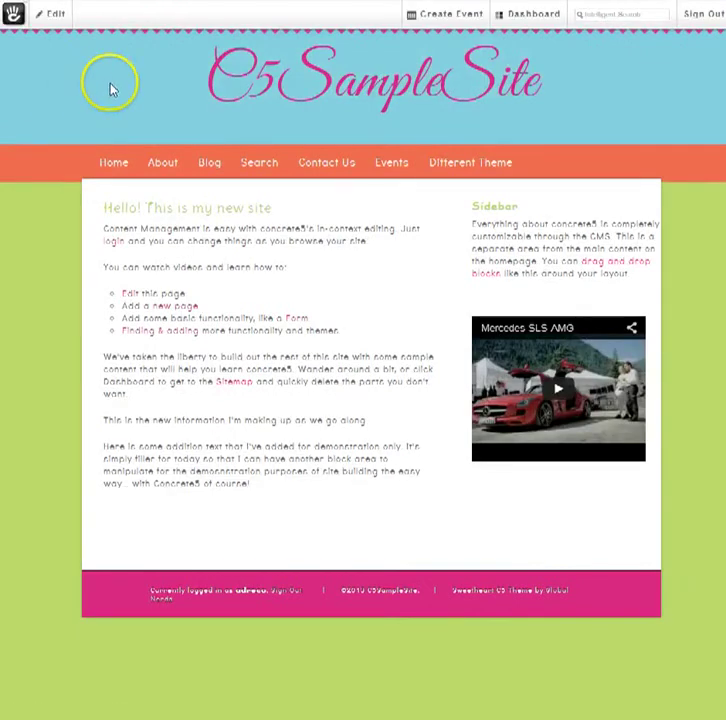
{"action": "left_click", "coordinate": [259, 164]}
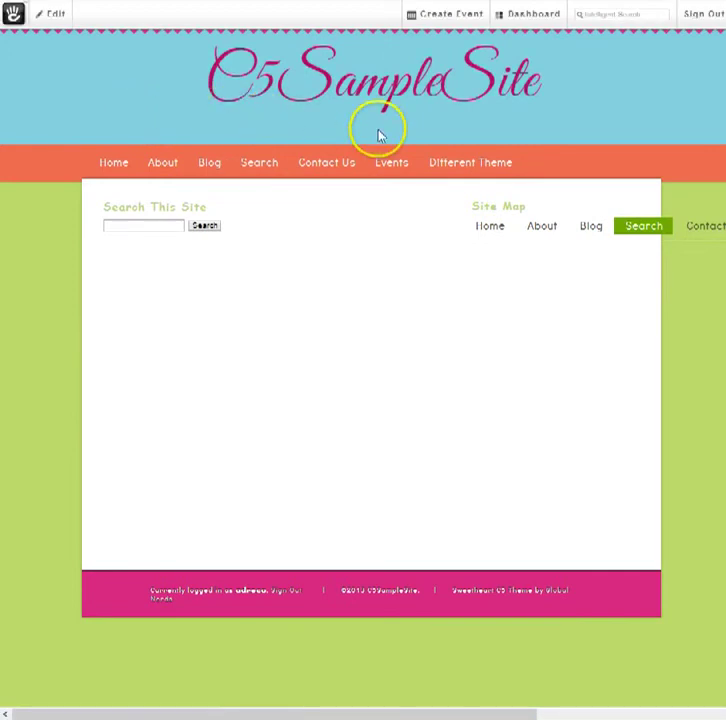
{"action": "left_click", "coordinate": [462, 163]}
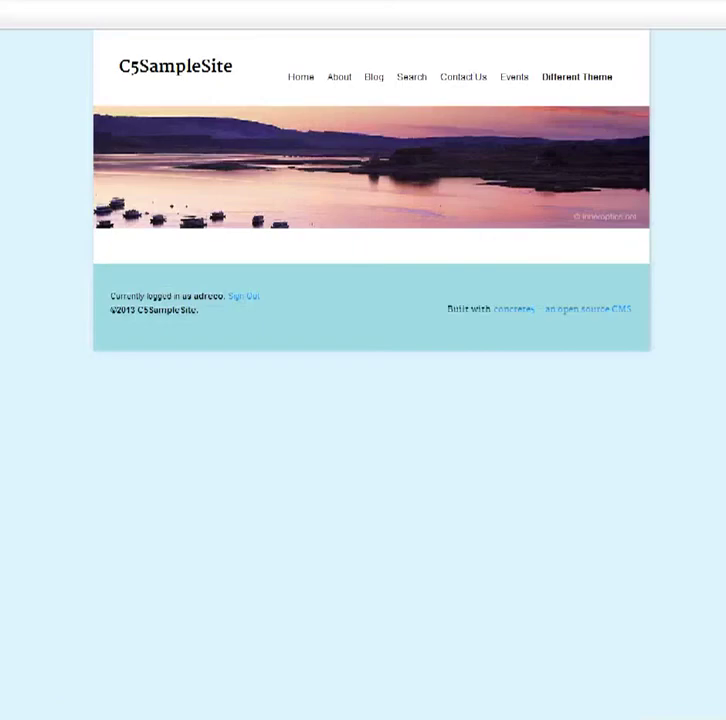